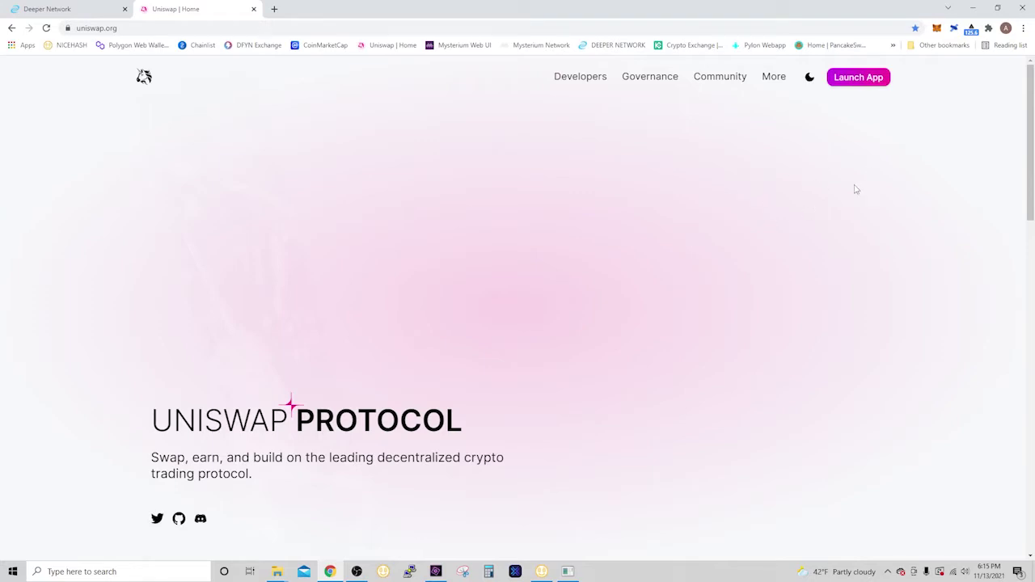
Launch the Uniswap swap app from the uniswap.org home page.
{"action": "left_click", "coordinate": [80, 27]}
{"action": "left_click_drag", "start_coordinate": [80, 26], "coordinate": [118, 27]}
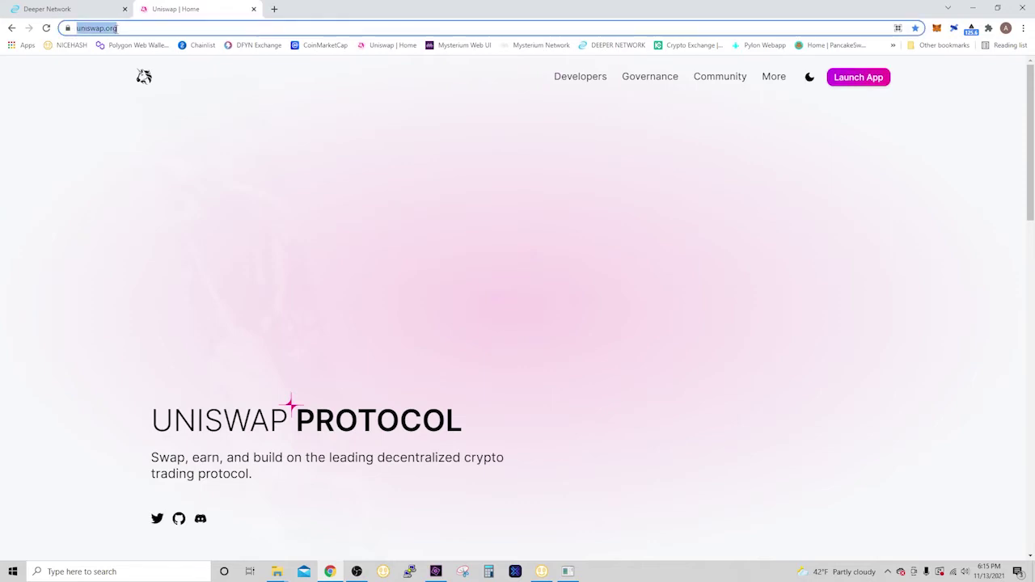
{"action": "left_click", "coordinate": [862, 79]}
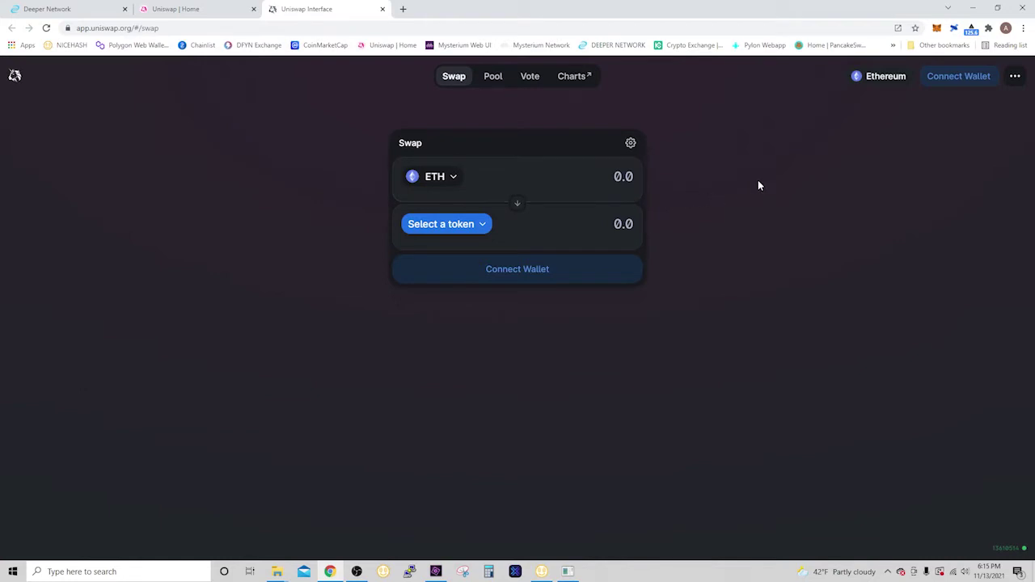
Connect the MetaMask wallet to Uniswap, unlocking it with the wallet password.
{"action": "left_click", "coordinate": [952, 81]}
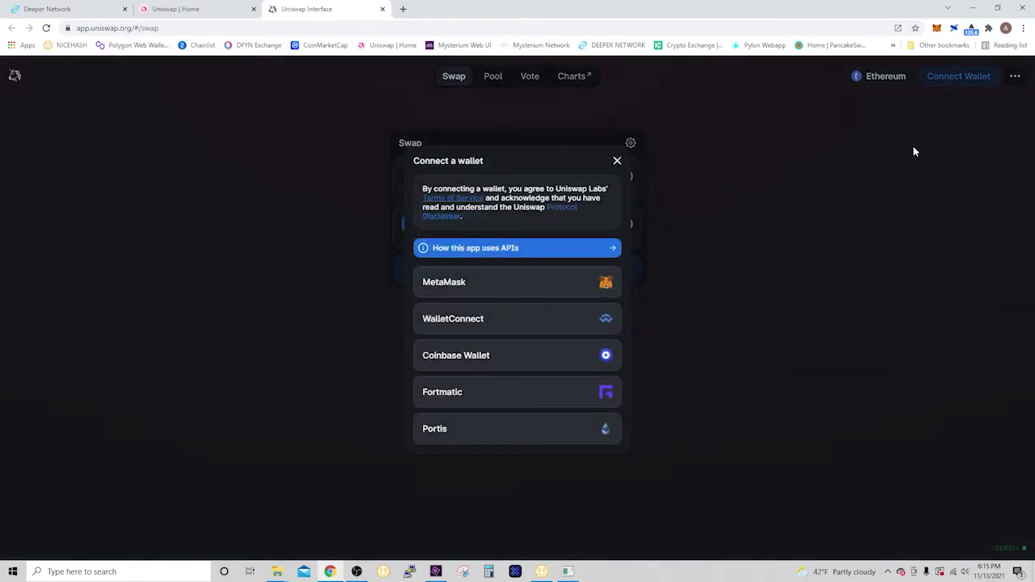
{"action": "left_click", "coordinate": [480, 290]}
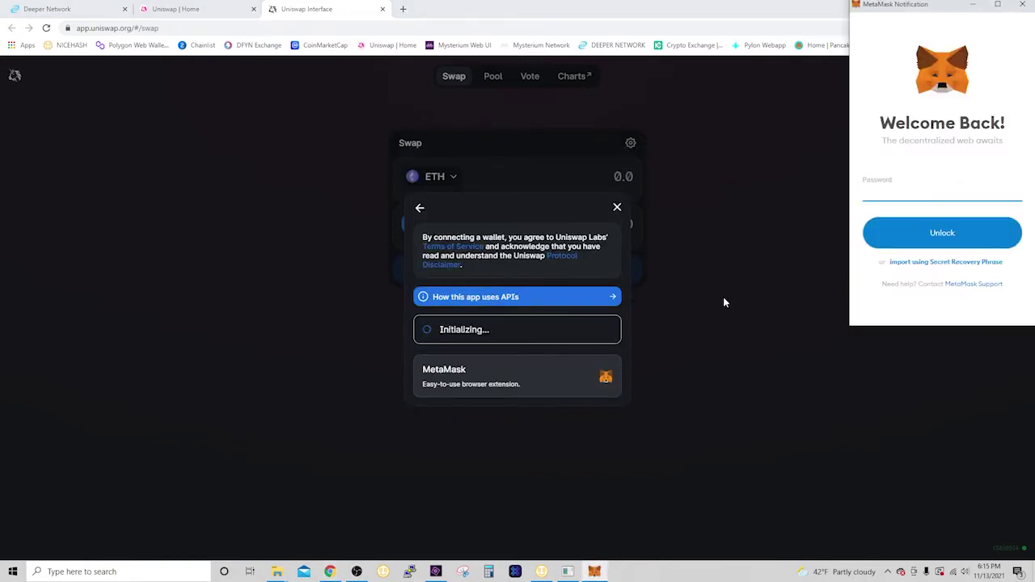
{"action": "type", "text": "*"}
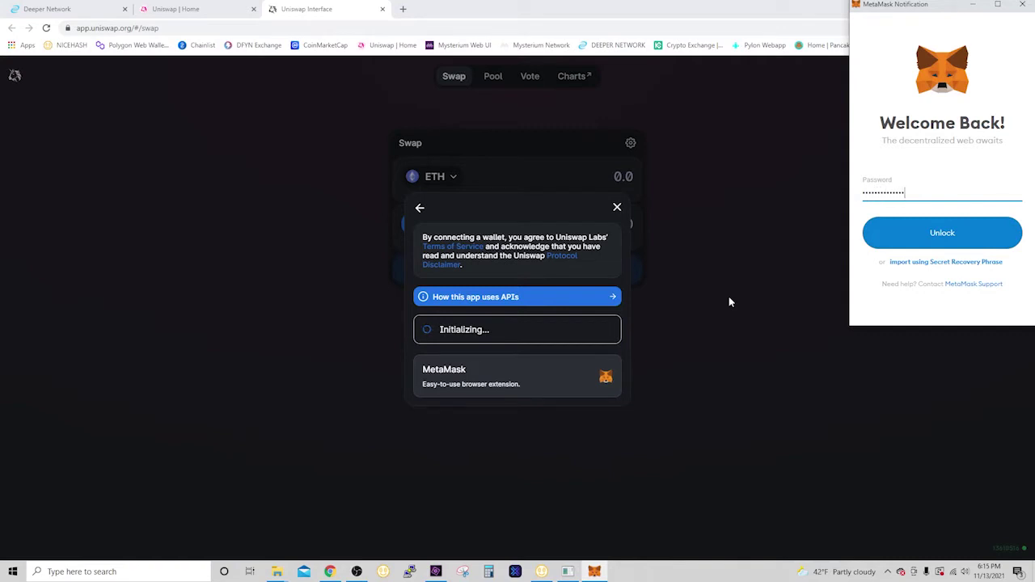
{"action": "key", "text": "Return"}
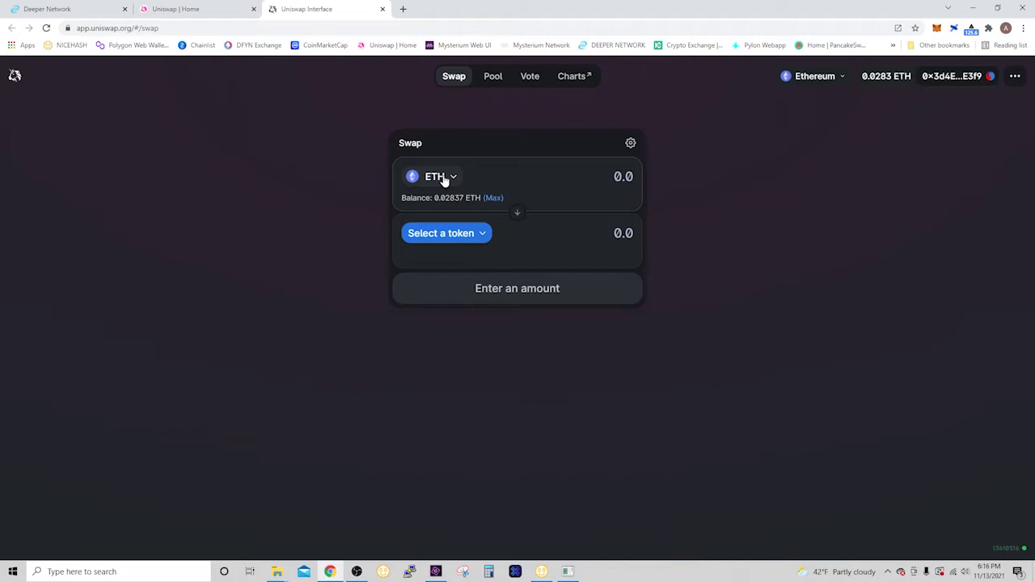
Keep ETH as the token to pay with and choose DPR (Deeper Network) as the token to receive.
{"action": "left_click", "coordinate": [450, 178]}
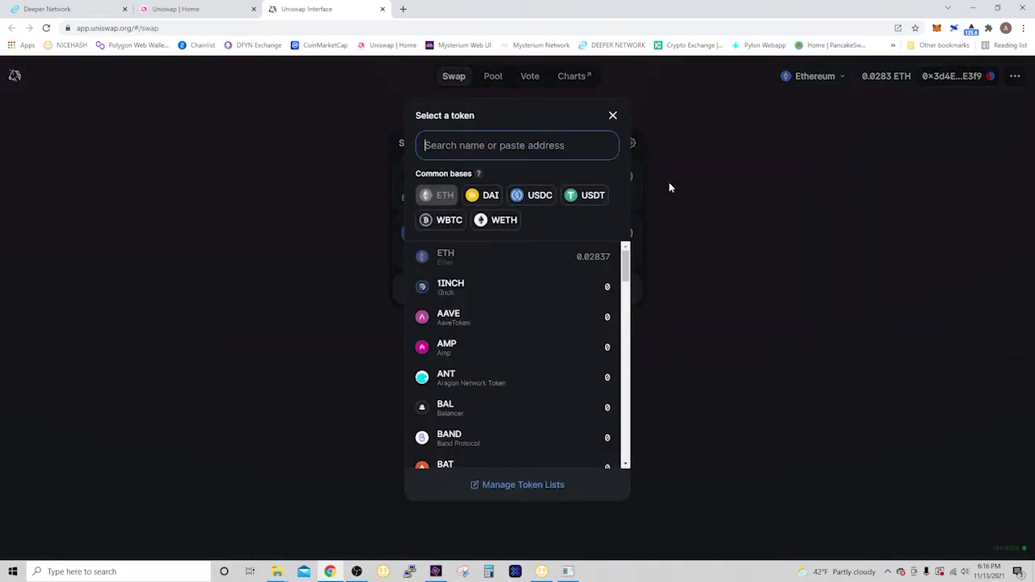
{"action": "left_click", "coordinate": [615, 117]}
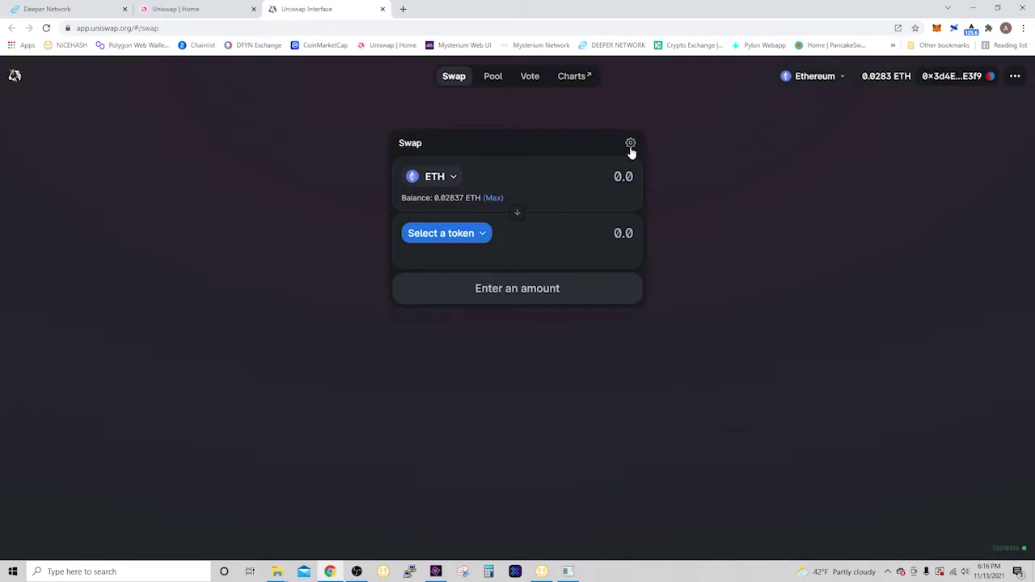
{"action": "left_click", "coordinate": [486, 233]}
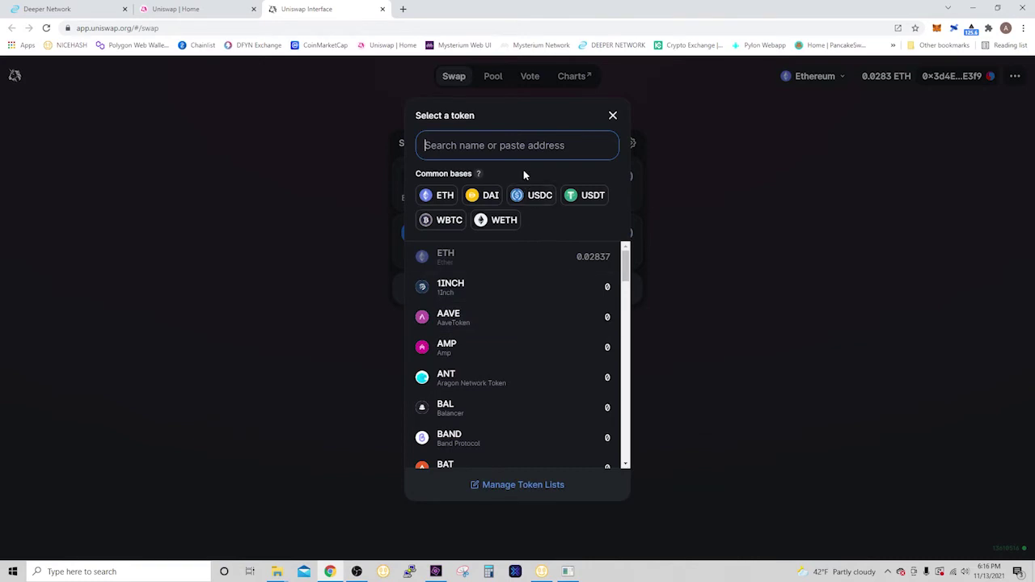
{"action": "type", "text": "dpr"}
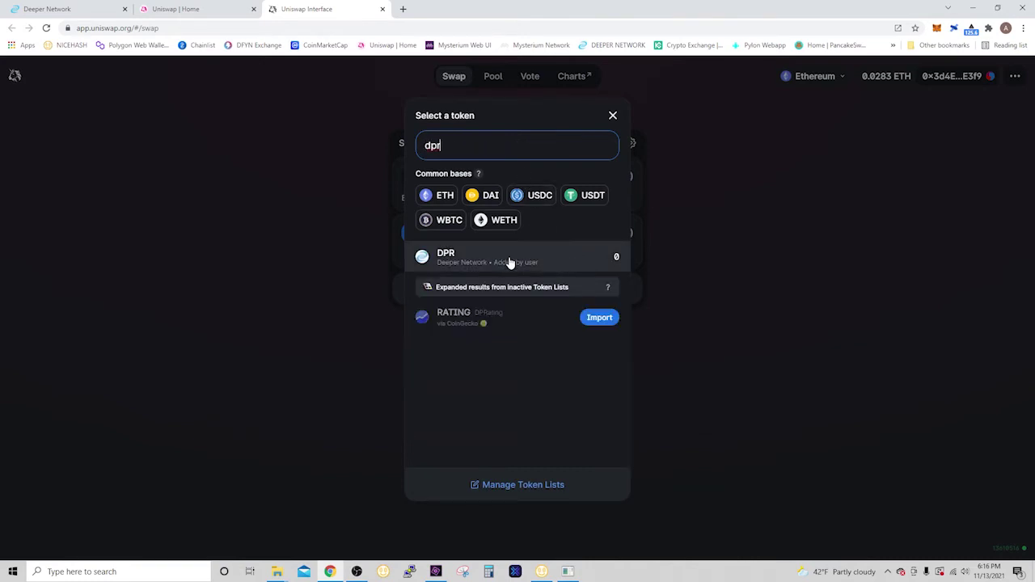
{"action": "left_click", "coordinate": [509, 261]}
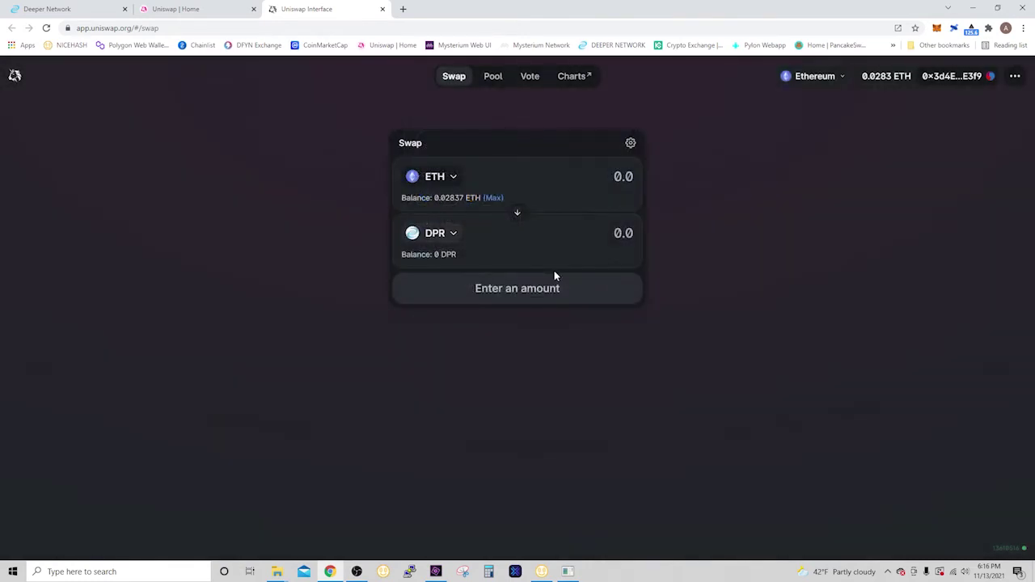
Open the custom token management for the receiving token.
{"action": "left_click", "coordinate": [452, 239]}
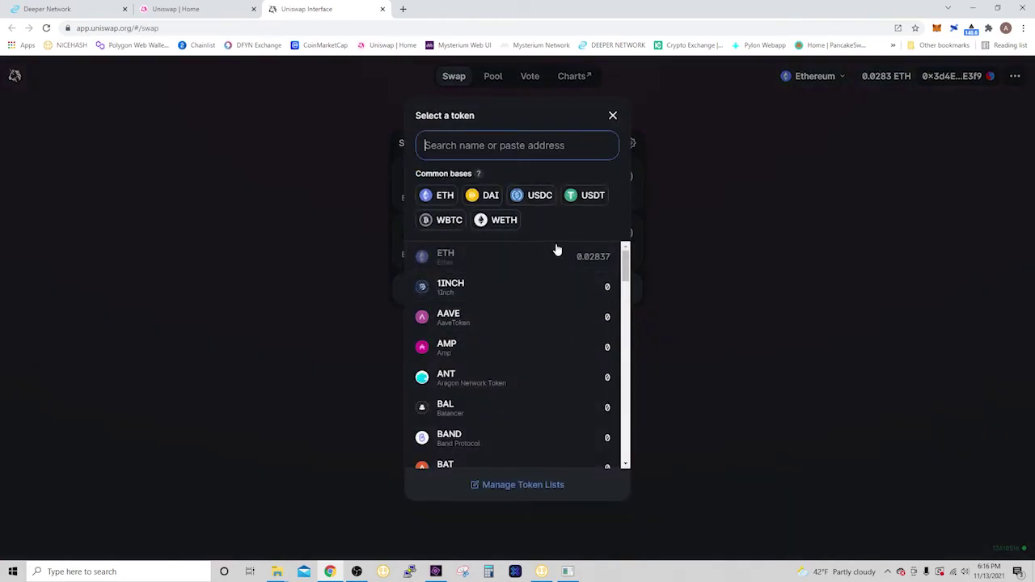
{"action": "left_click", "coordinate": [520, 487]}
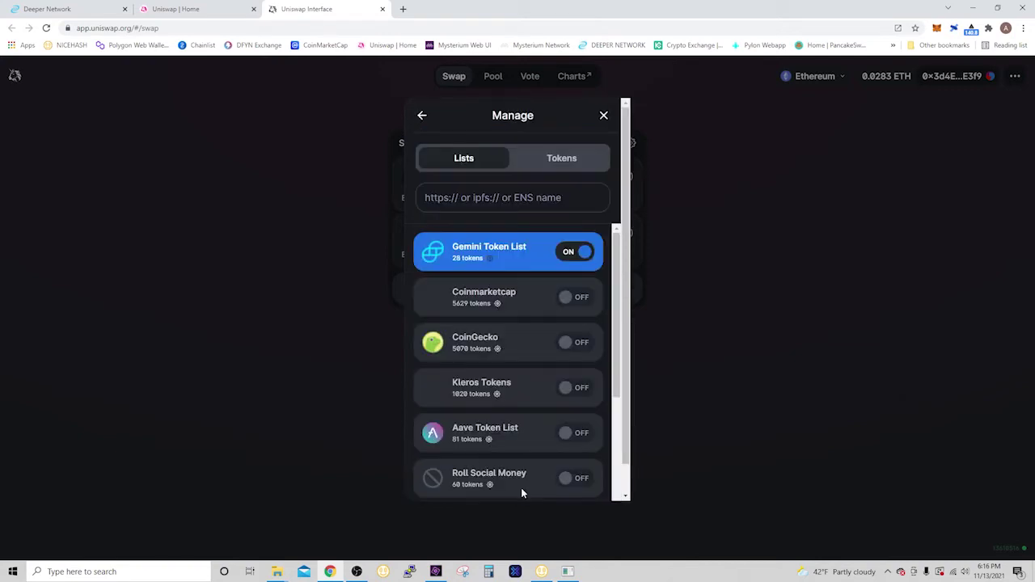
{"action": "left_click", "coordinate": [564, 160]}
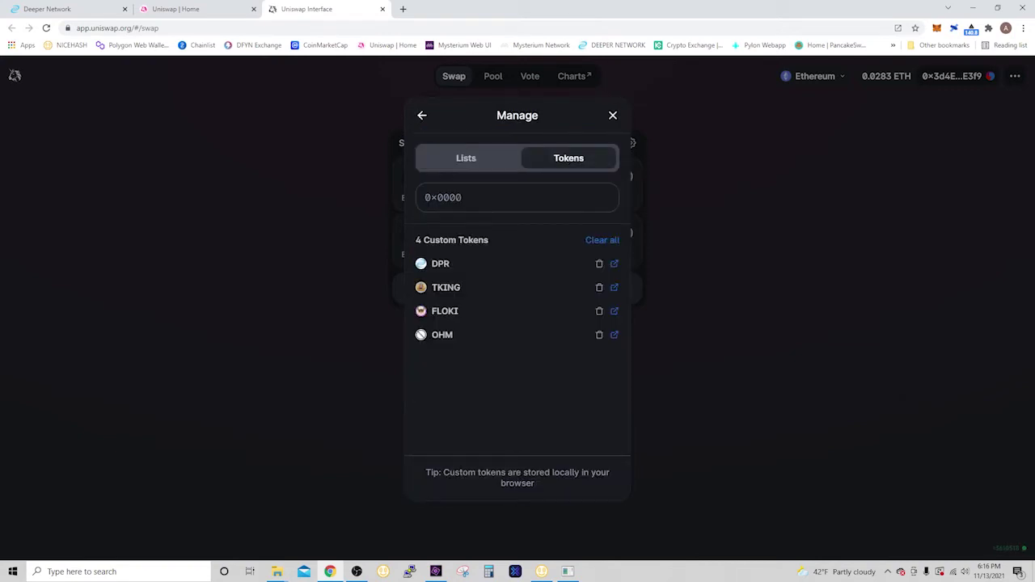
Find Deeper Network (DPR) on CoinMarketCap in a new browser tab and copy its Ethereum contract address.
{"action": "left_click", "coordinate": [402, 8]}
{"action": "left_click", "coordinate": [325, 44]}
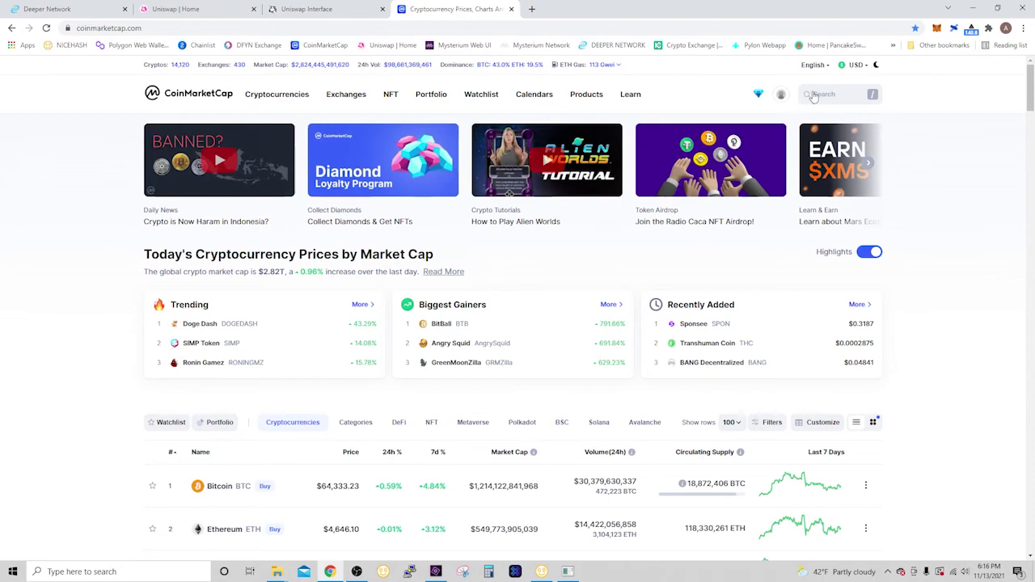
{"action": "left_click", "coordinate": [827, 94]}
{"action": "type", "text": "dpr"}
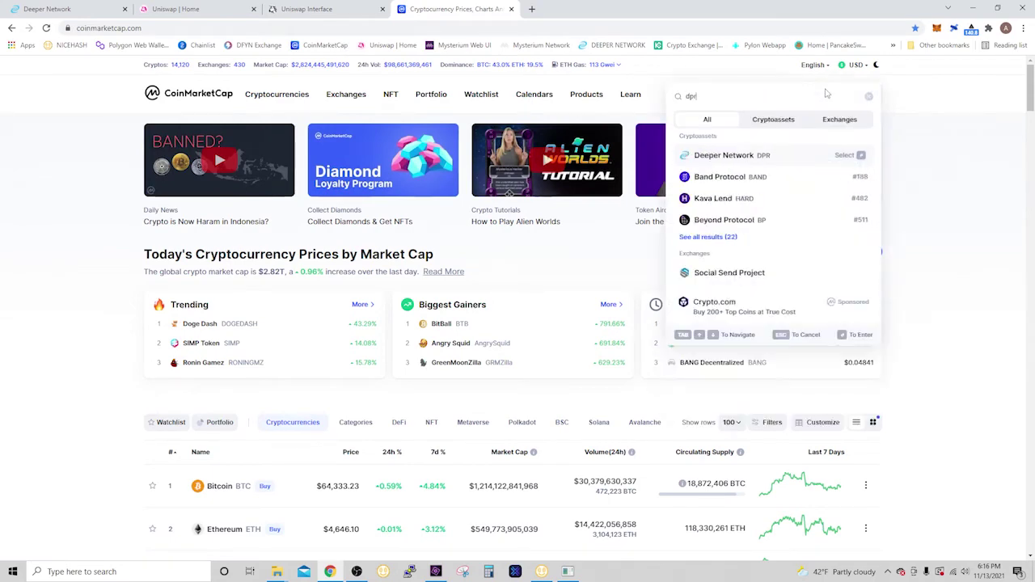
{"action": "left_click", "coordinate": [752, 157]}
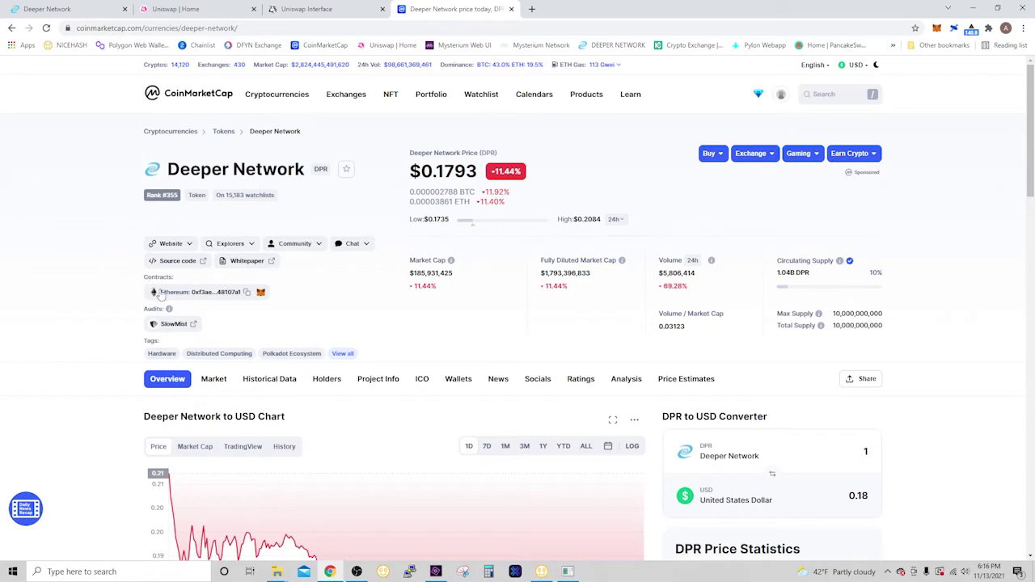
{"action": "left_click", "coordinate": [248, 293]}
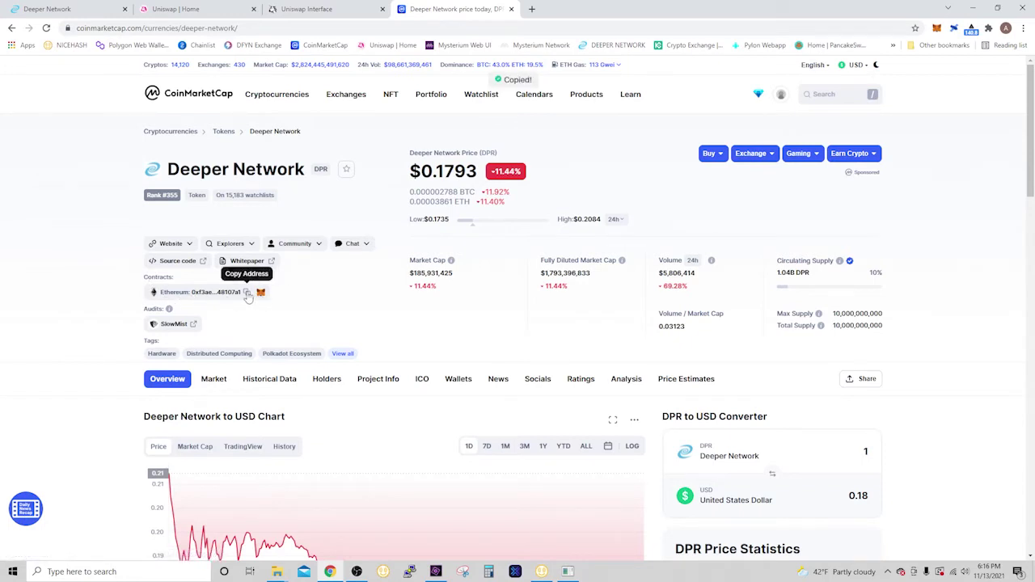
Look up DPR in Uniswap's custom tokens with the copied contract address and return to the swap form.
{"action": "left_click", "coordinate": [310, 10]}
{"action": "left_click", "coordinate": [457, 191]}
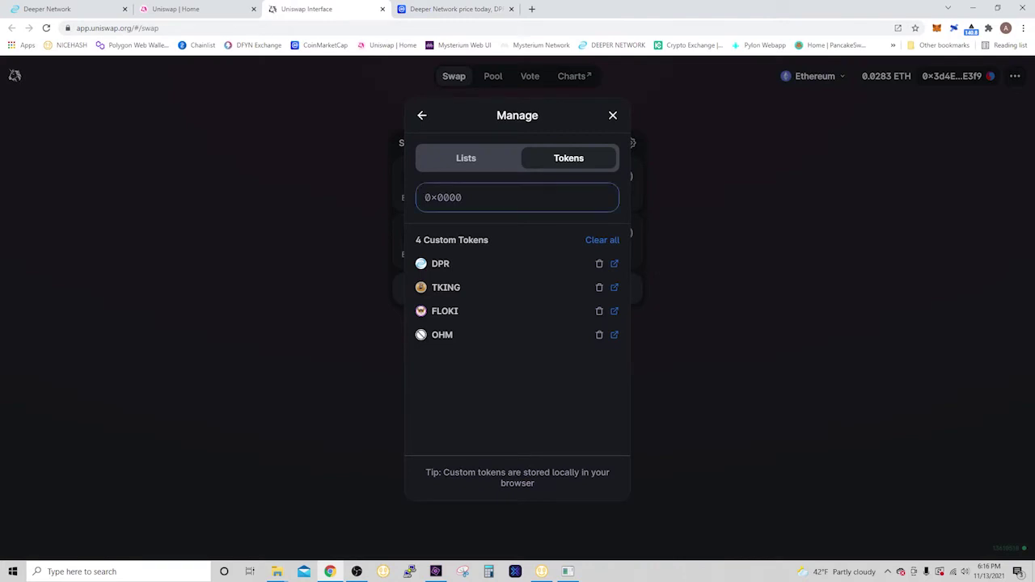
{"action": "key", "text": "ctrl+v"}
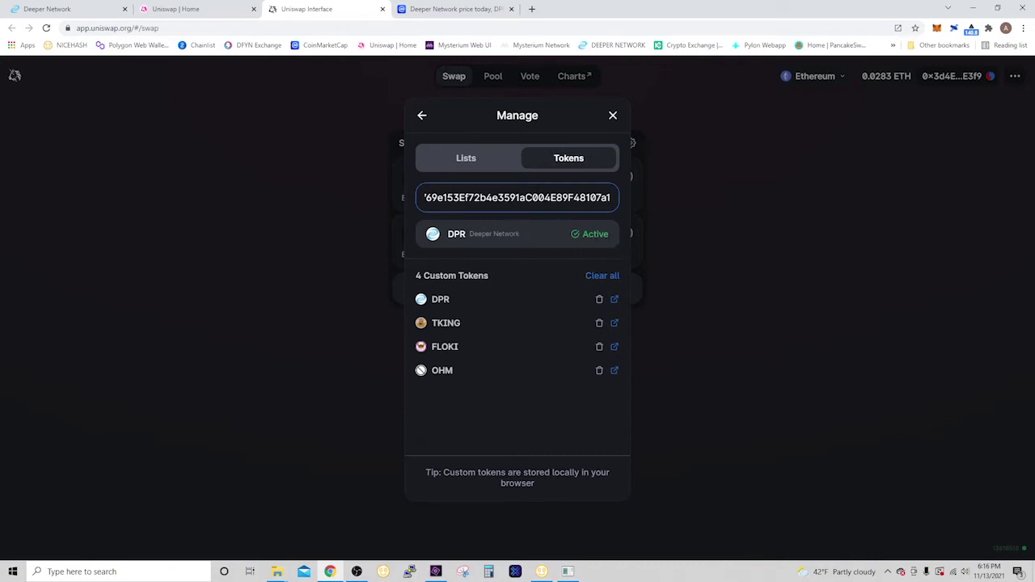
{"action": "left_click", "coordinate": [421, 116]}
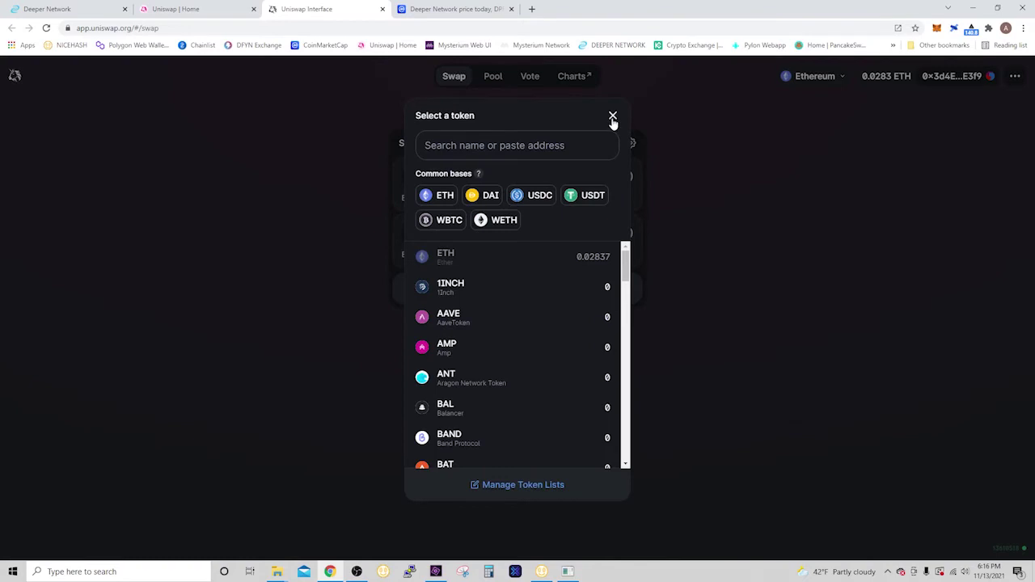
{"action": "left_click", "coordinate": [613, 118]}
{"action": "left_click", "coordinate": [454, 235]}
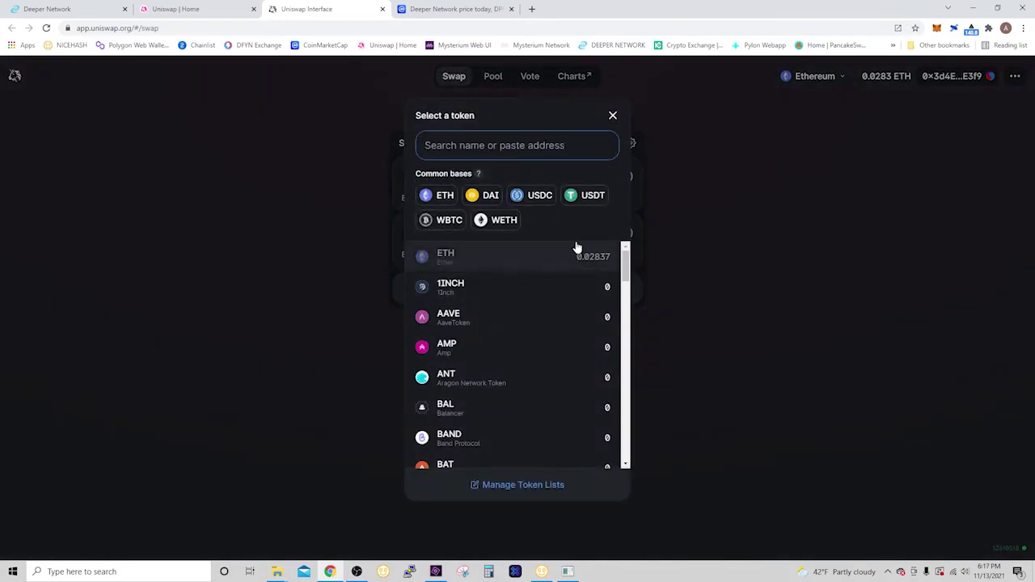
{"action": "left_click", "coordinate": [613, 115]}
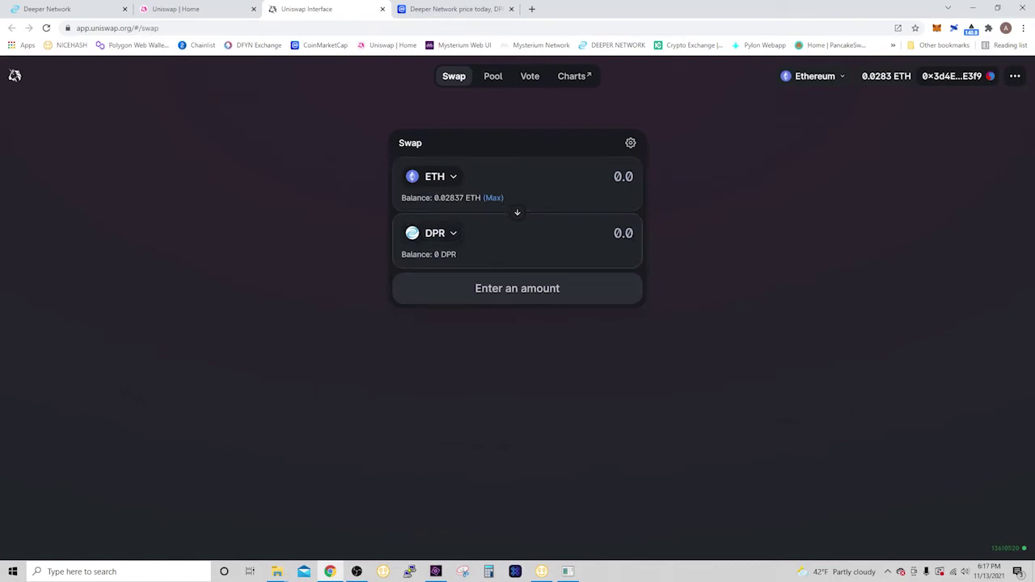
Set the amount of DPR to receive to 60.
{"action": "type", "text": "60000"}
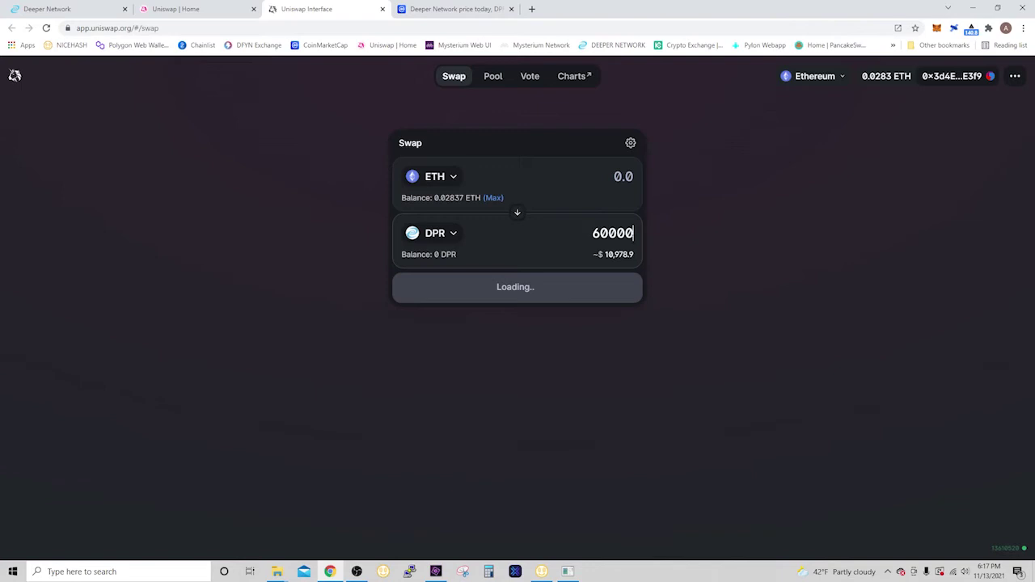
{"action": "key", "text": "BackSpace"}
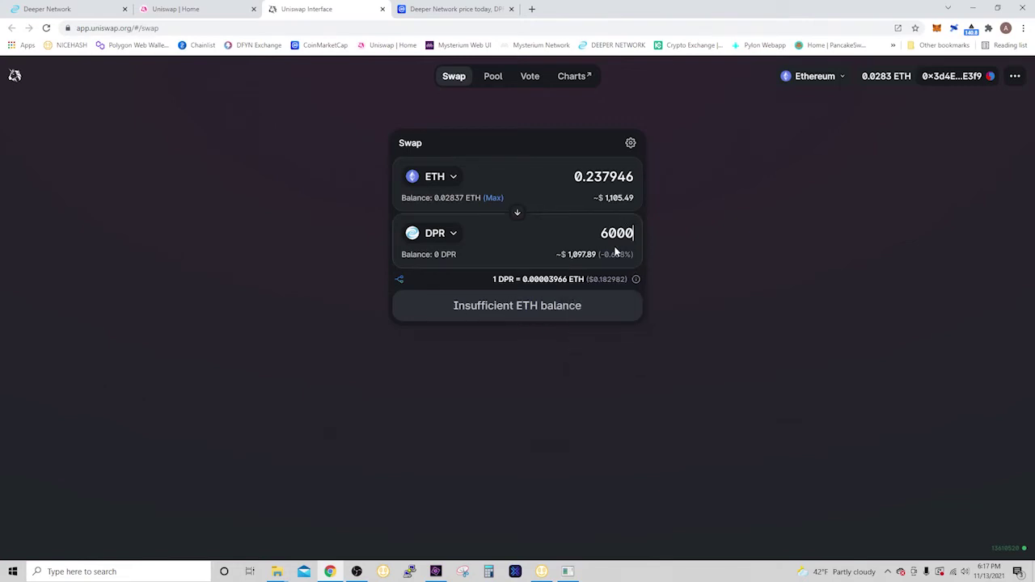
{"action": "key", "text": "BackSpace"}
{"action": "key", "text": "BackSpace"}
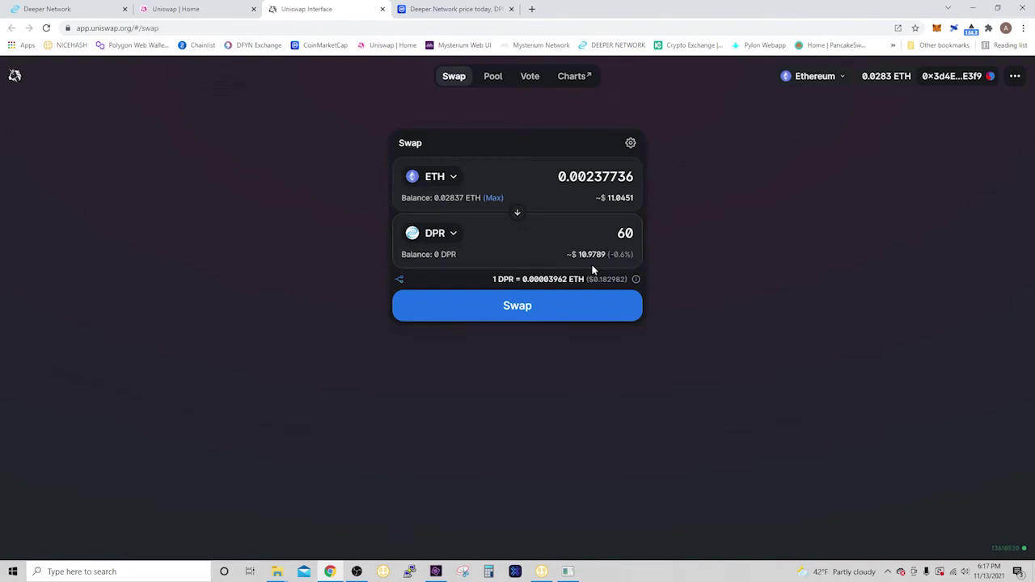
Try to swap ETH for 60 DPR, reviewing the gas fee in MetaMask and rejecting the transaction.
{"action": "left_click", "coordinate": [536, 309]}
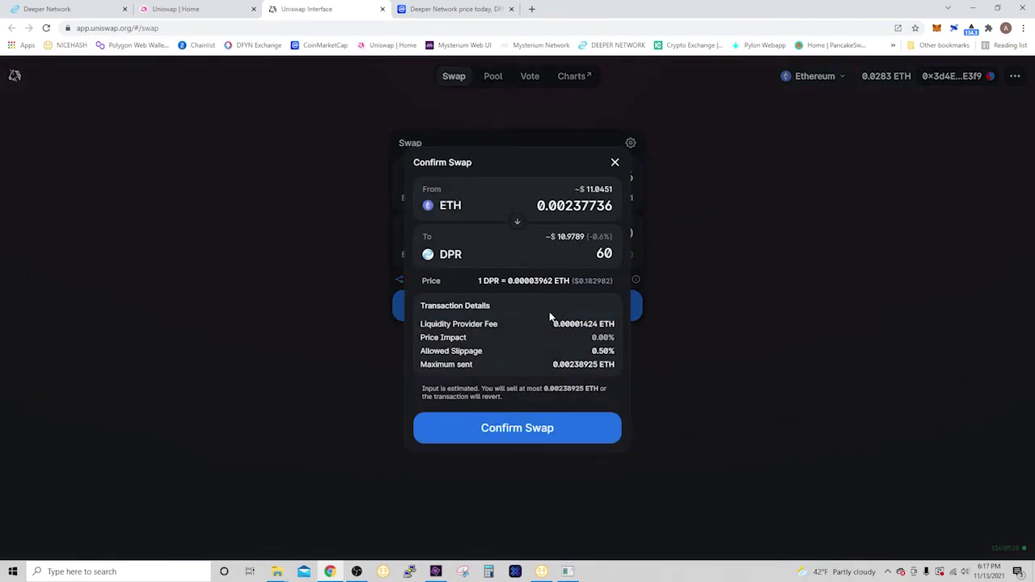
{"action": "left_click", "coordinate": [554, 428]}
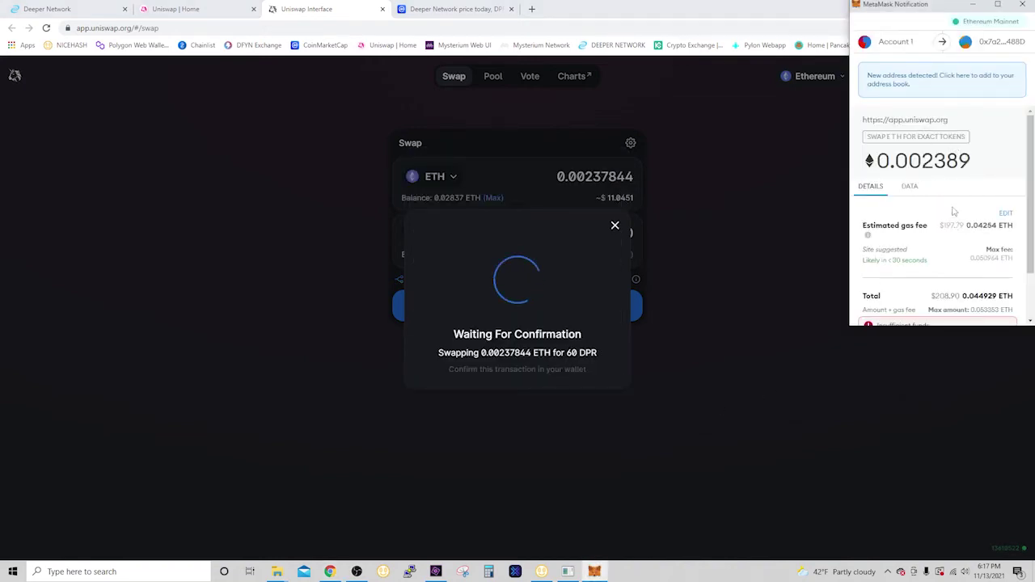
{"action": "scroll", "coordinate": [956, 232], "scroll_direction": "down", "scroll_amount": 2}
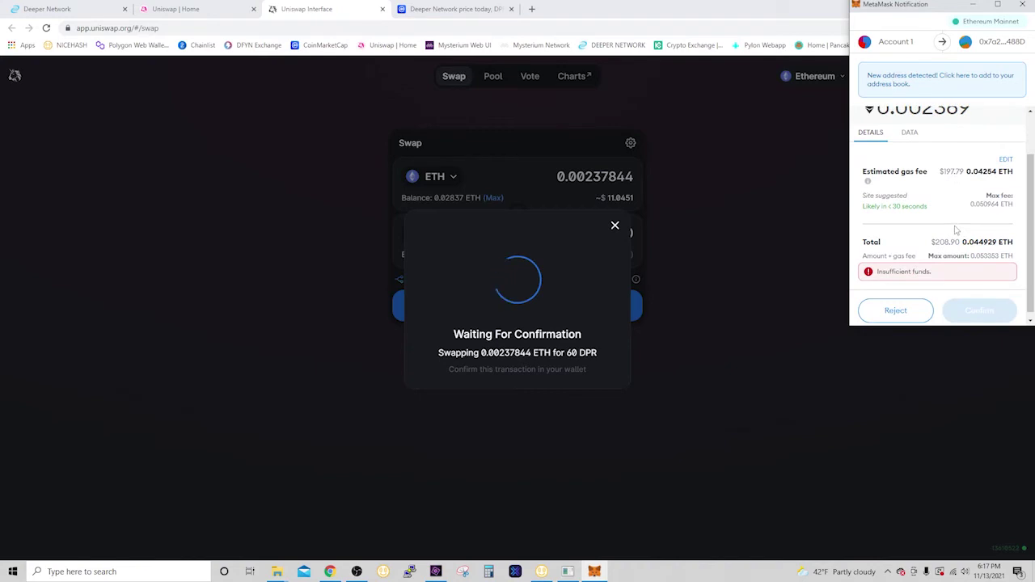
{"action": "left_click", "coordinate": [898, 317]}
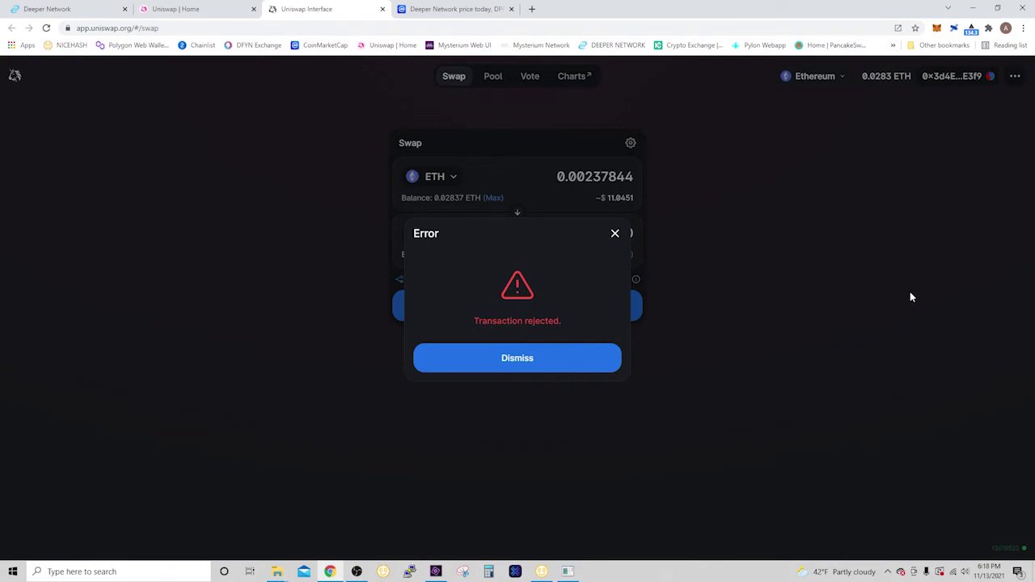
{"action": "left_click", "coordinate": [613, 236]}
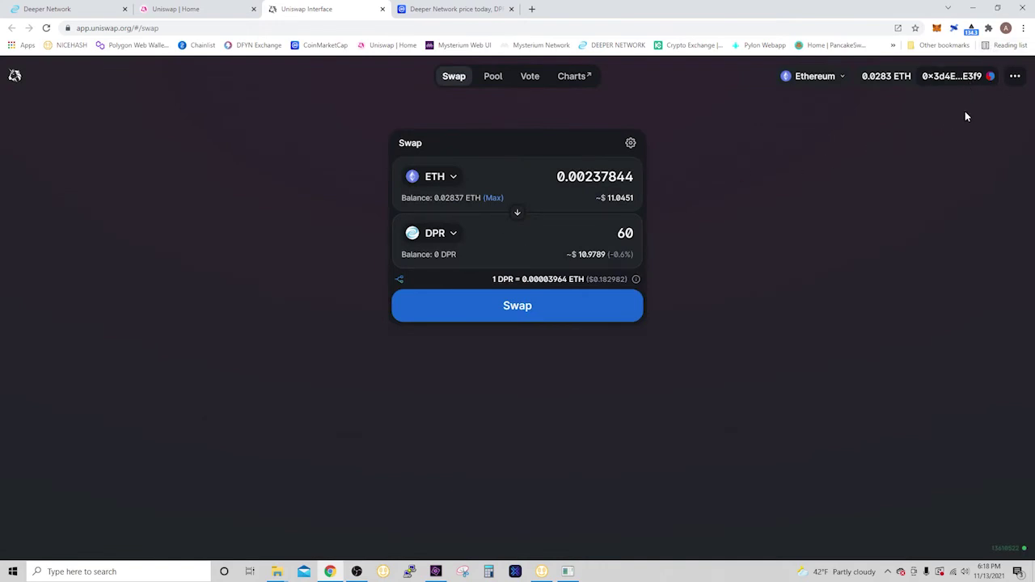
Review the MetaMask account's token assets, including the DPR entry, and its wallet address.
{"action": "left_click", "coordinate": [935, 30]}
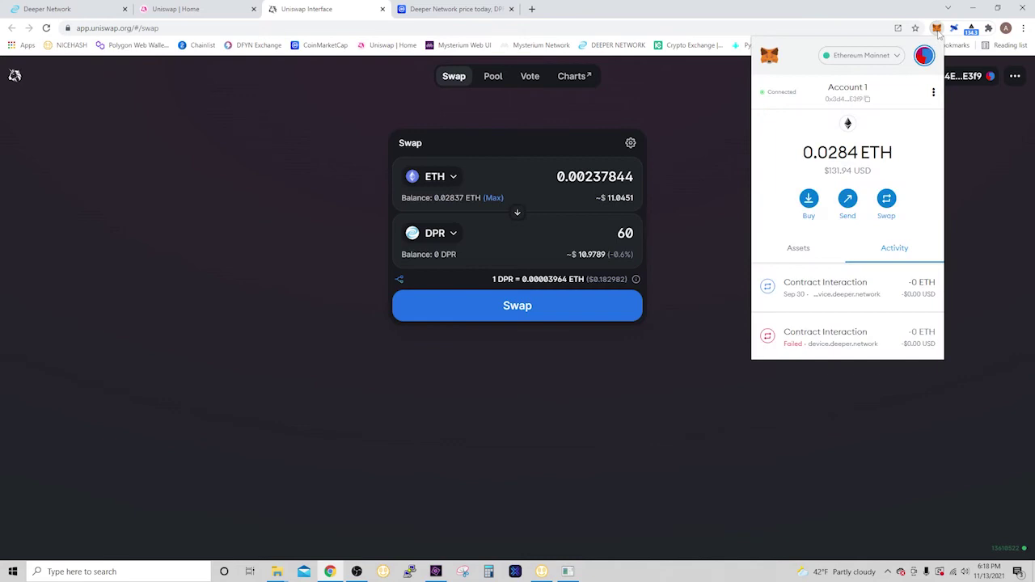
{"action": "scroll", "coordinate": [868, 210], "scroll_direction": "down", "scroll_amount": 1}
{"action": "scroll", "coordinate": [833, 176], "scroll_direction": "up", "scroll_amount": 1}
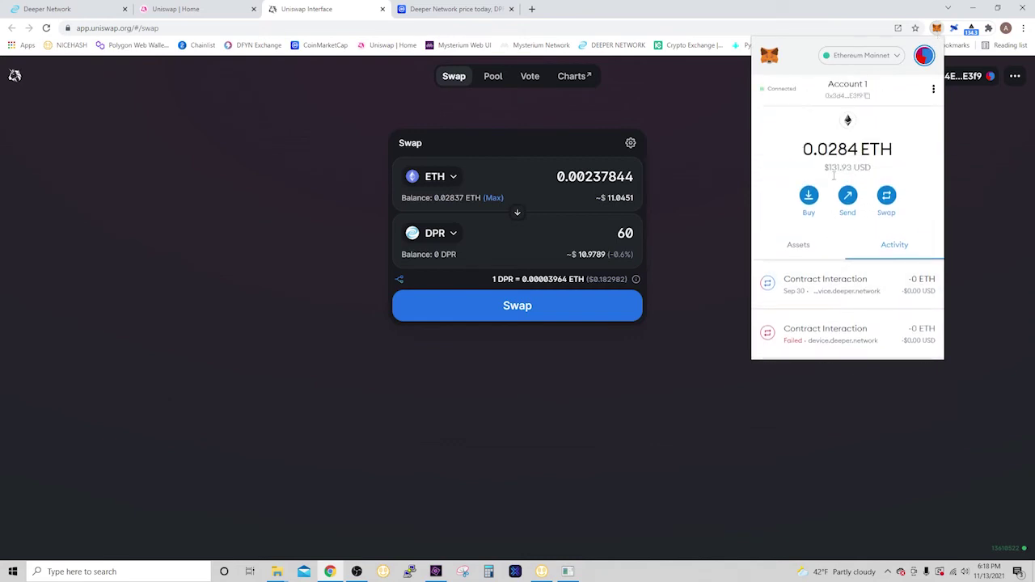
{"action": "left_click", "coordinate": [809, 247]}
{"action": "scroll", "coordinate": [892, 271], "scroll_direction": "down", "scroll_amount": 1}
{"action": "scroll", "coordinate": [859, 294], "scroll_direction": "down", "scroll_amount": 1}
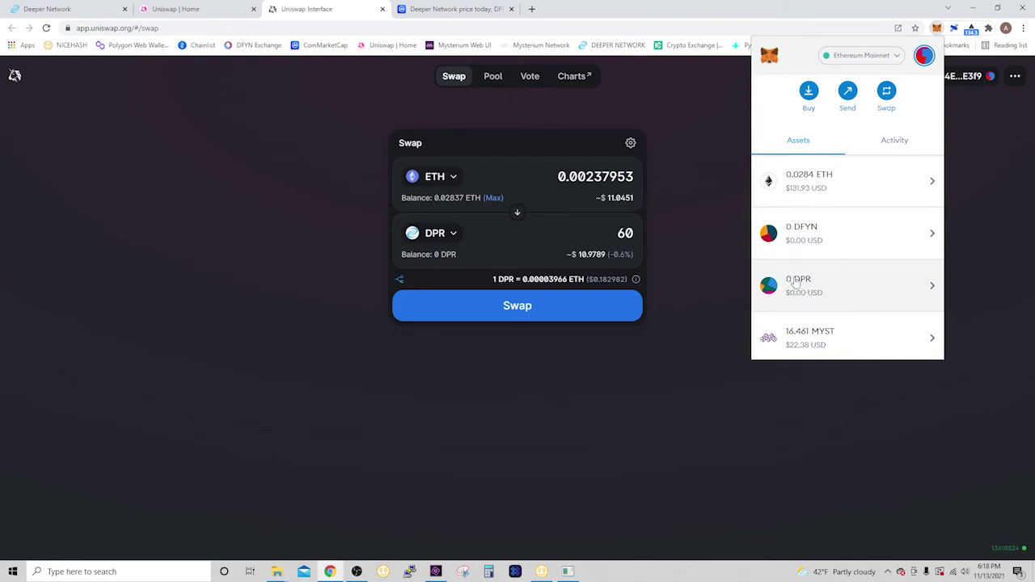
{"action": "scroll", "coordinate": [874, 298], "scroll_direction": "up", "scroll_amount": 3}
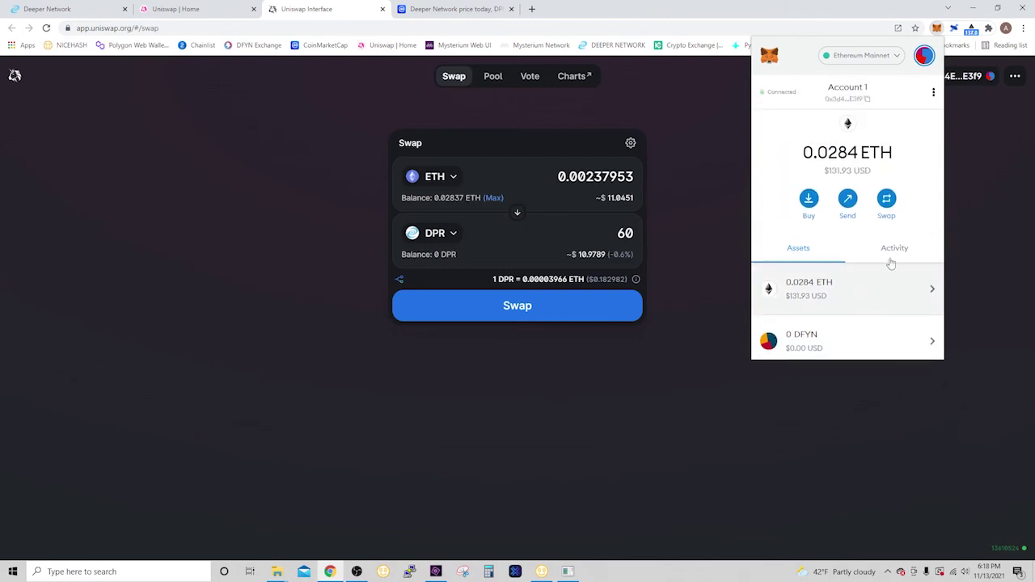
{"action": "left_click", "coordinate": [848, 99]}
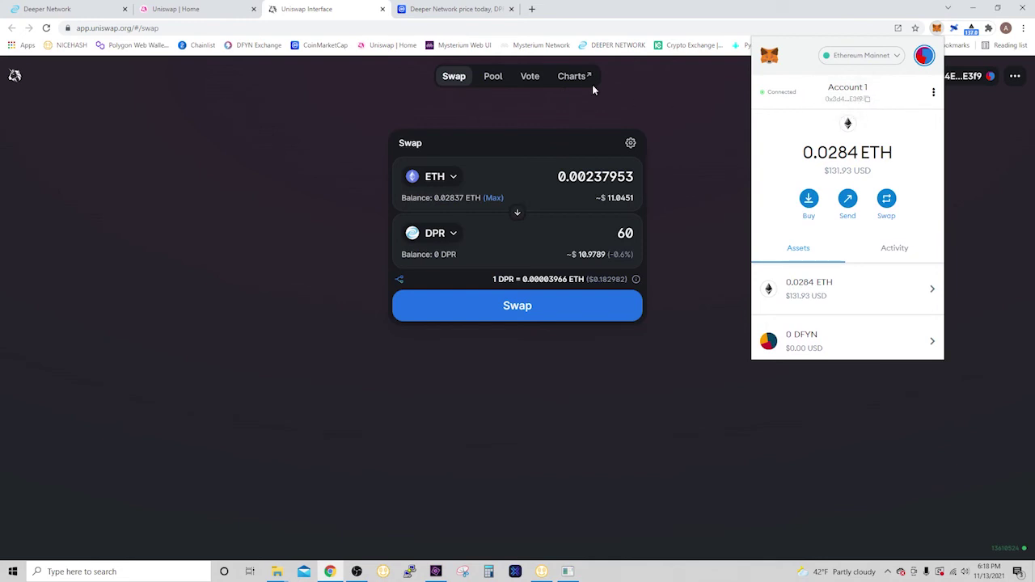
Switch to the Deeper Network user page and check the linked ERC20 wallet address.
{"action": "left_click", "coordinate": [89, 10]}
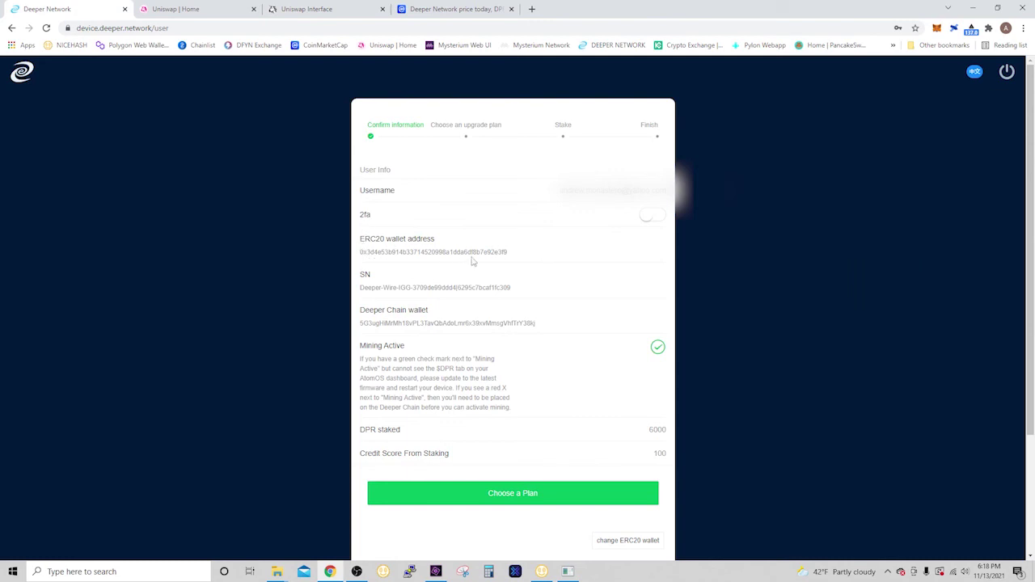
{"action": "left_click_drag", "start_coordinate": [509, 253], "coordinate": [356, 253]}
{"action": "left_click", "coordinate": [650, 249]}
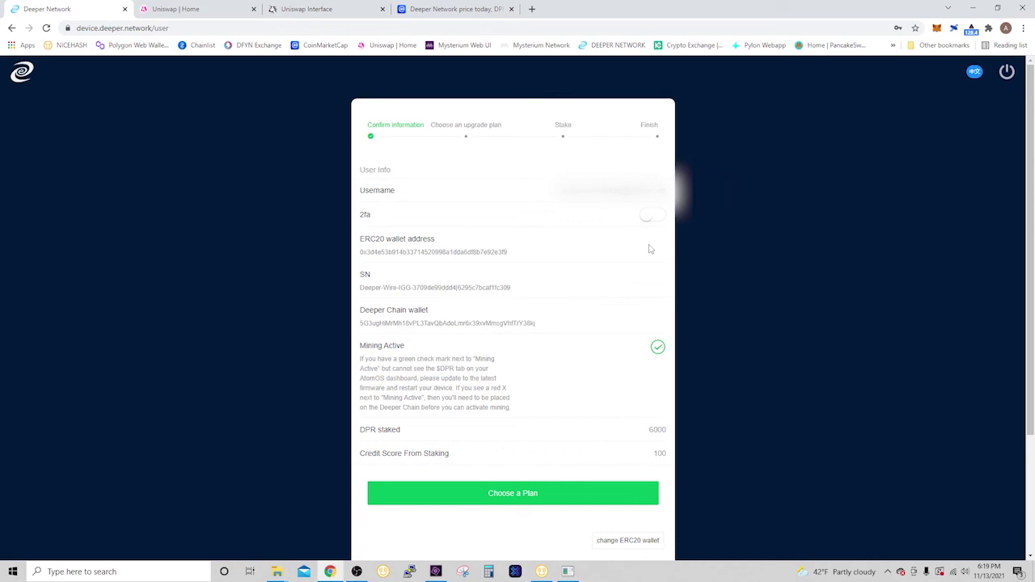